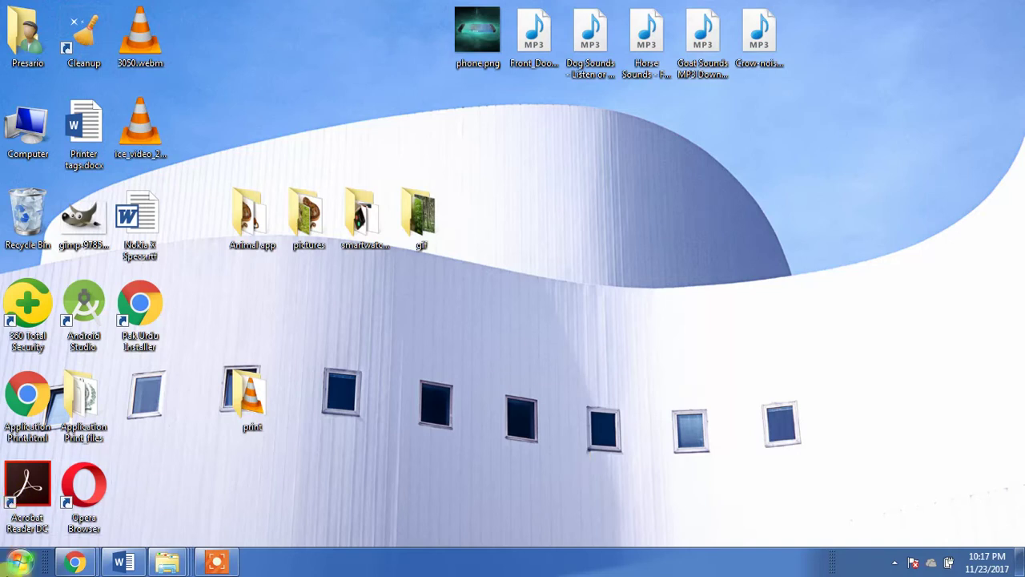
Start the Add Printer wizard from Devices and Printers for a local printer
left_click(22, 562)
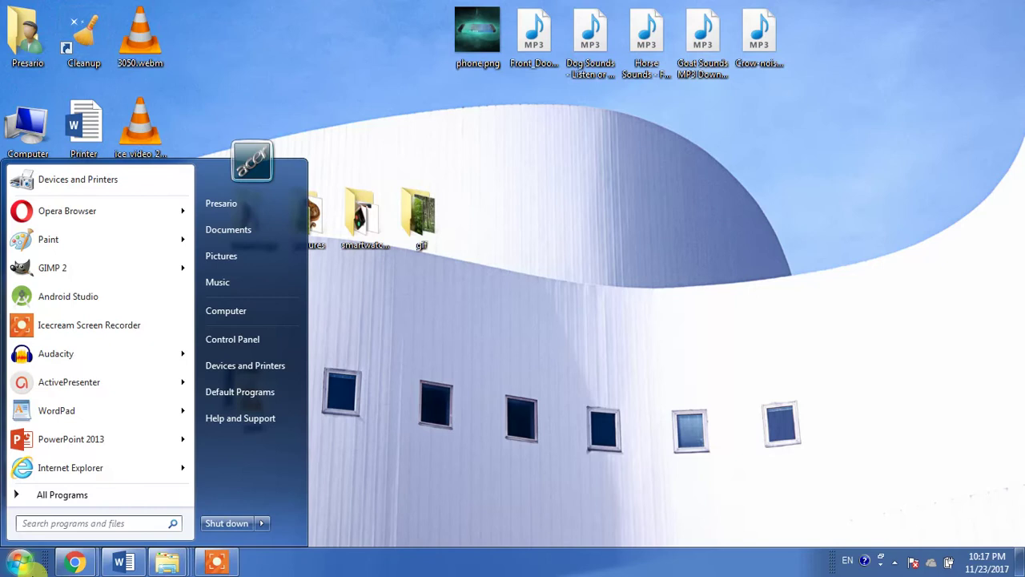
left_click(260, 372)
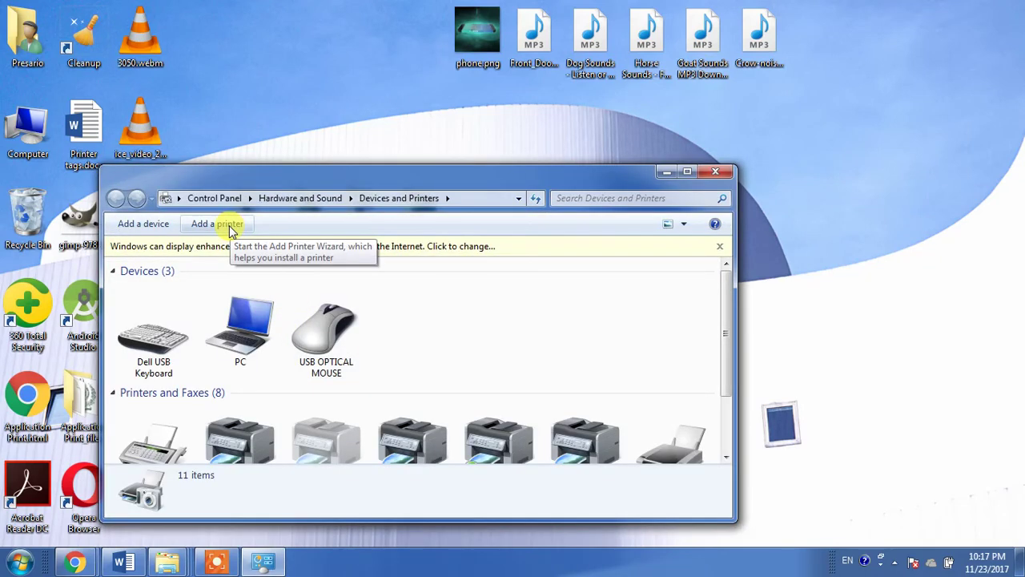
left_click(229, 227)
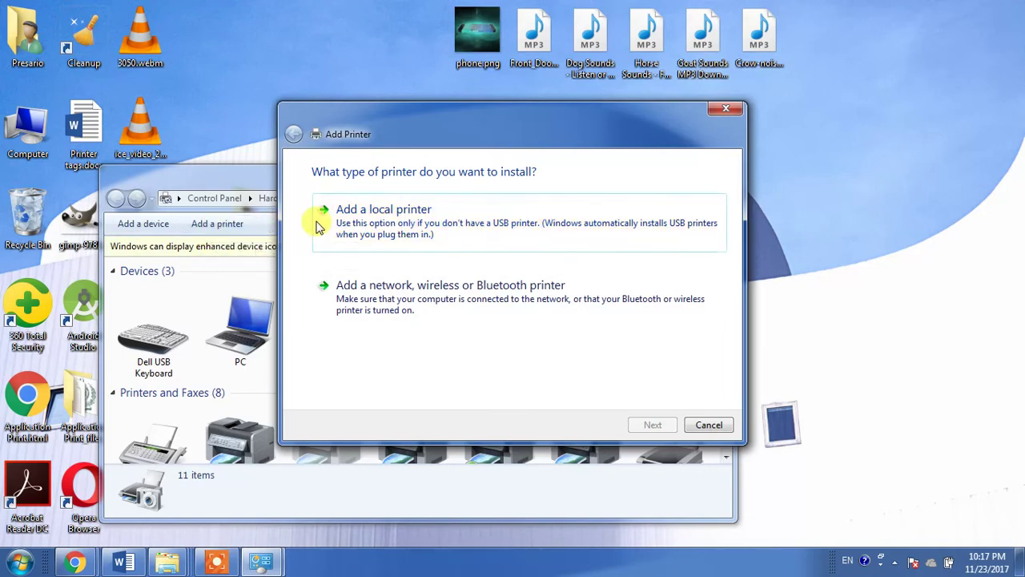
left_click(361, 232)
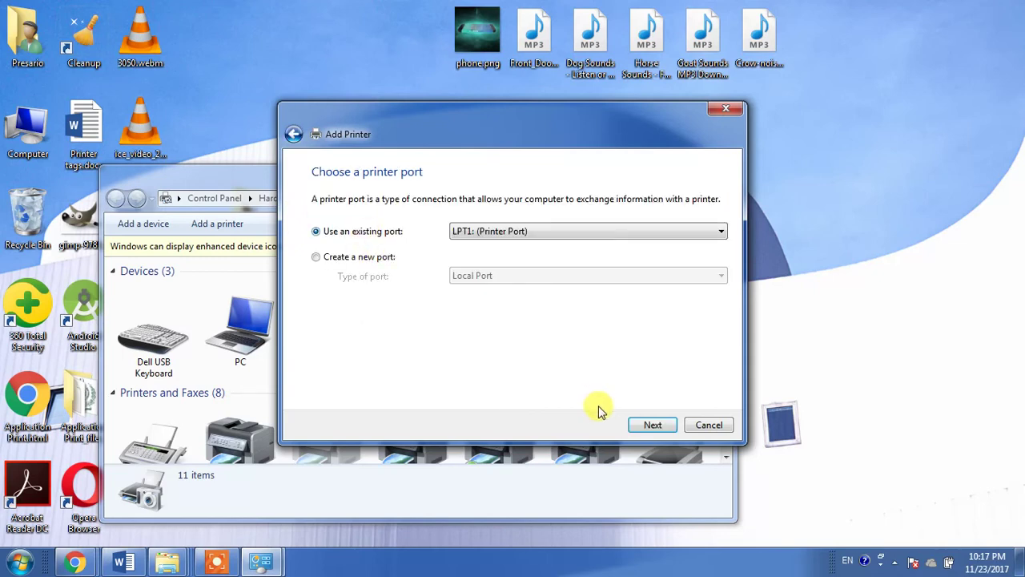
left_click_drag(539, 149, 438, 189)
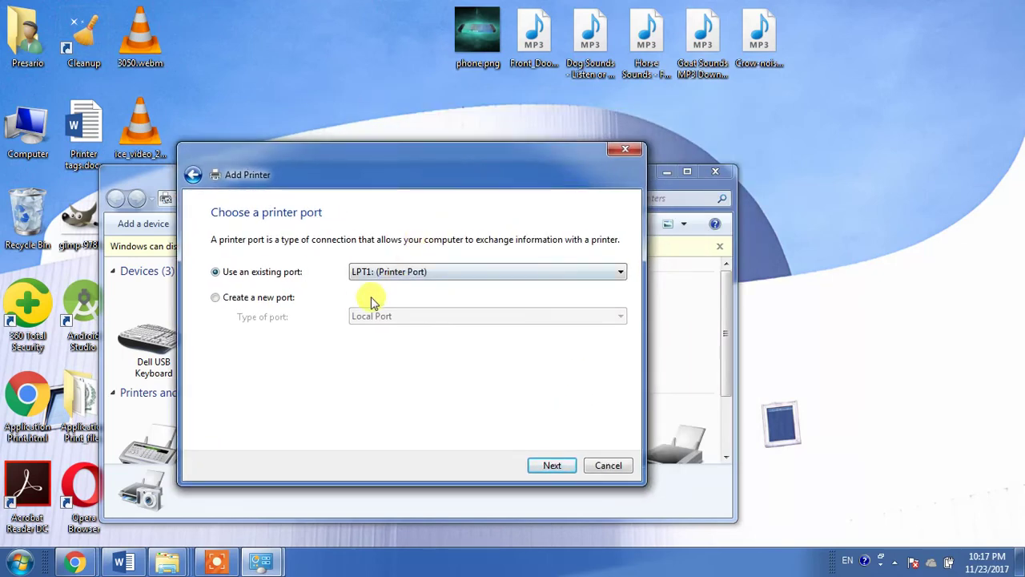
Keep the existing LPT1 port and pick HP in the Manufacturer list
left_click(551, 464)
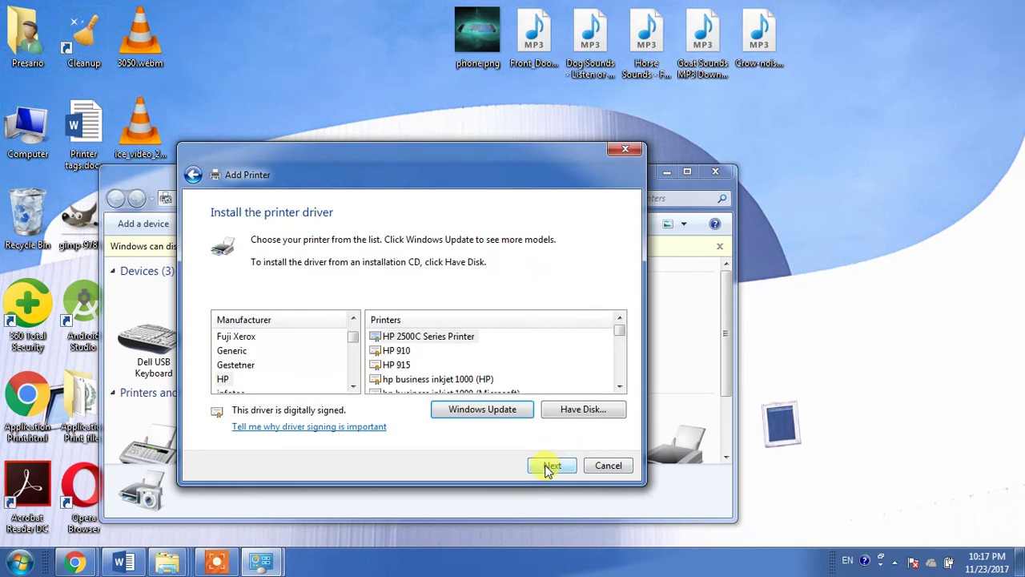
mouse_move(618, 329)
left_mouse_down()
mouse_move(618, 376)
mouse_move(628, 358)
left_mouse_up()
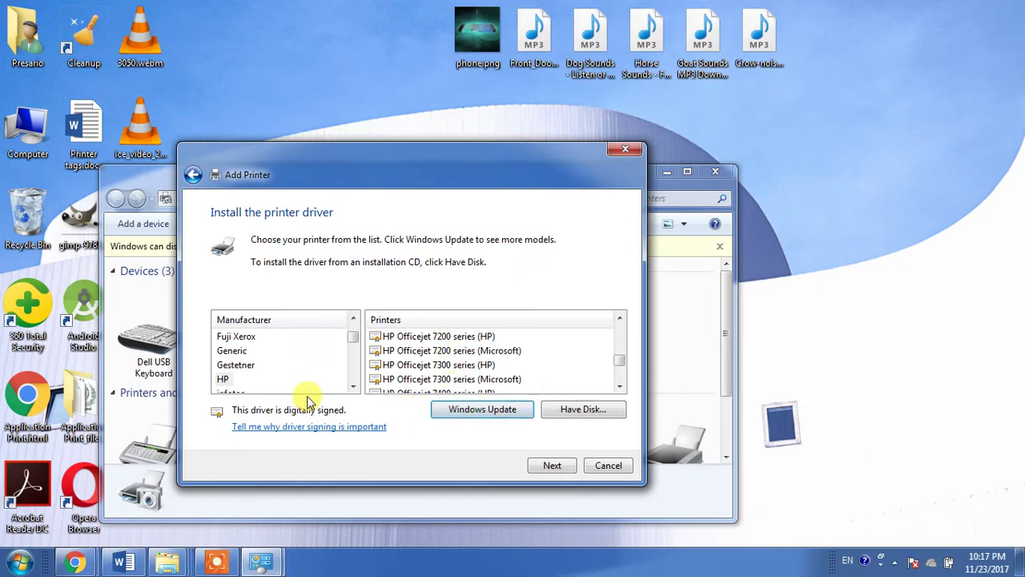
left_click(222, 380)
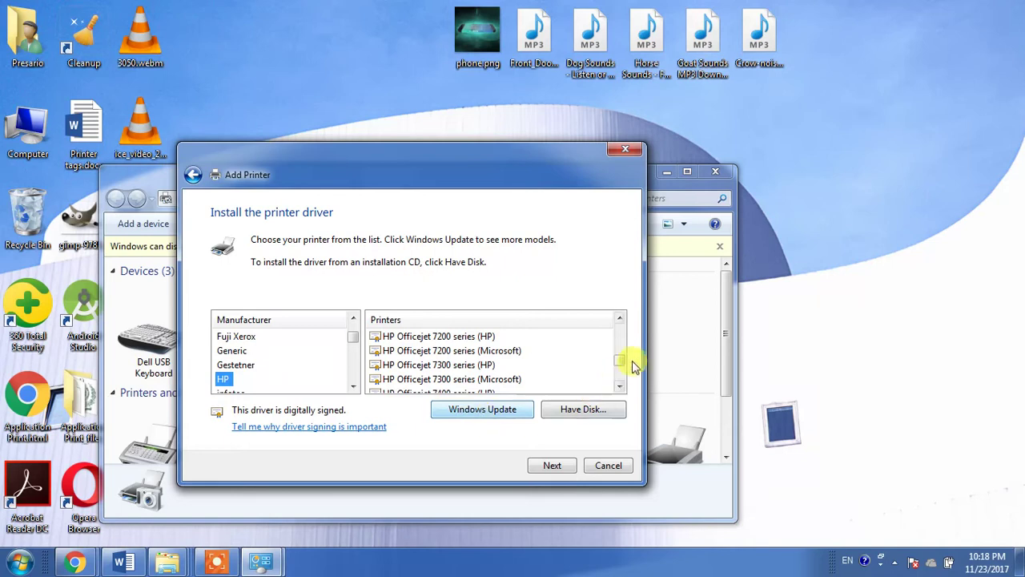
Scroll through the HP Printers list to locate the LaserJet 3052 models
scroll(618, 328, "up", 1)
scroll(617, 328, "up", 3)
scroll(617, 329, "up", 5)
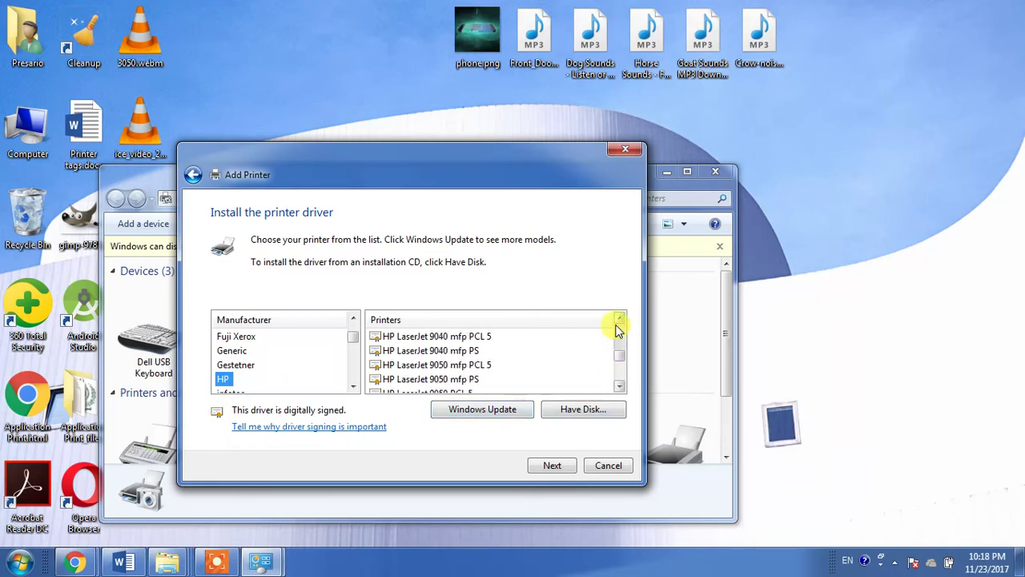
scroll(617, 328, "up", 5)
scroll(617, 328, "up", 5)
scroll(617, 329, "up", 5)
scroll(617, 329, "up", 3)
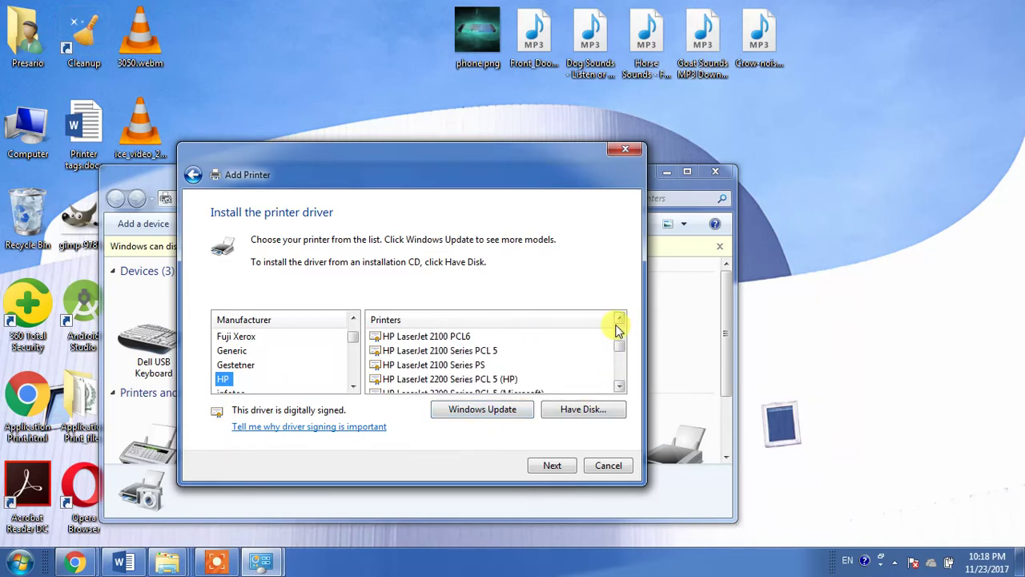
left_click(619, 386)
left_click(619, 386)
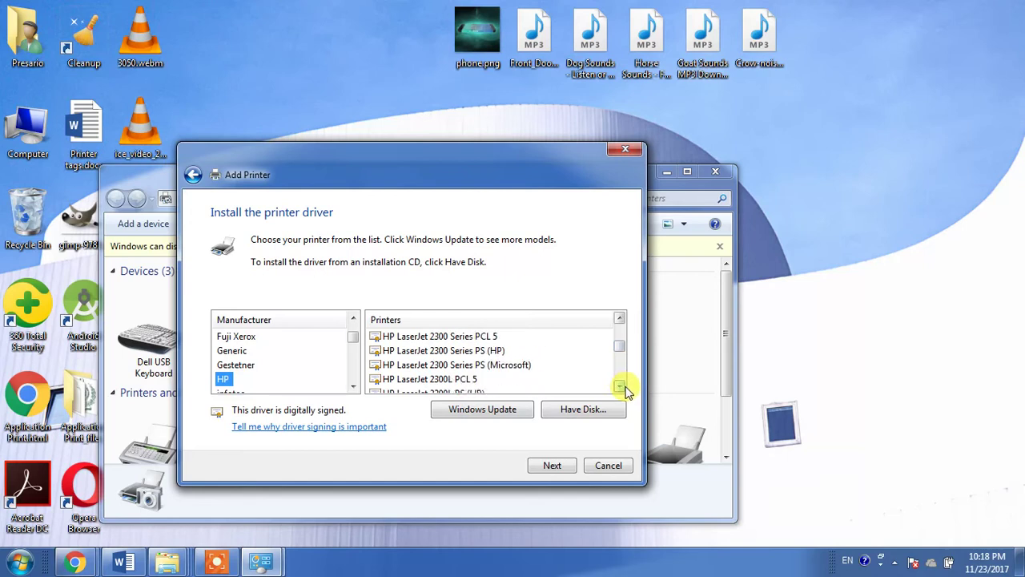
left_click(620, 387)
left_click(620, 387)
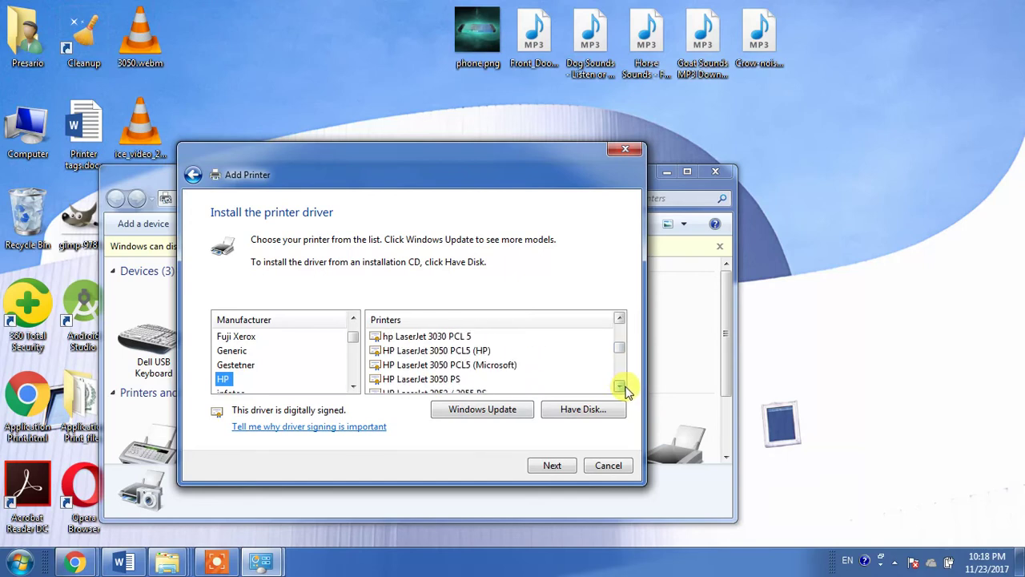
left_click(620, 386)
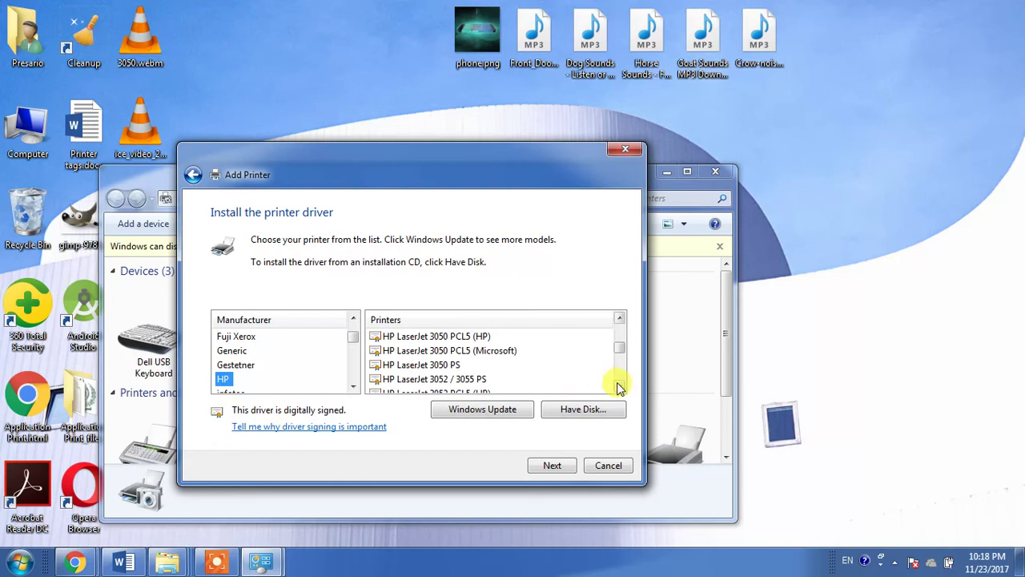
left_click(620, 387)
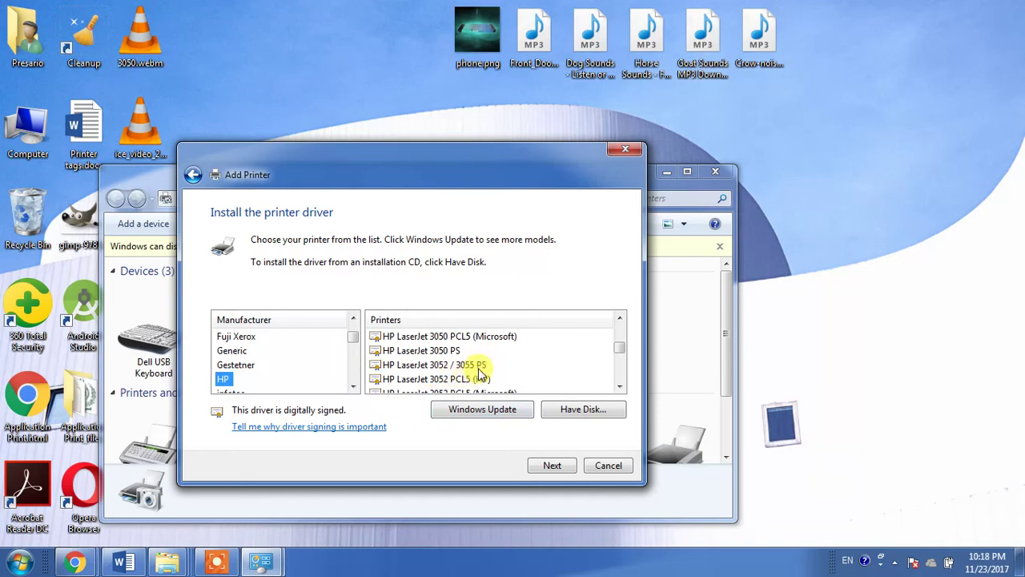
left_click(620, 387)
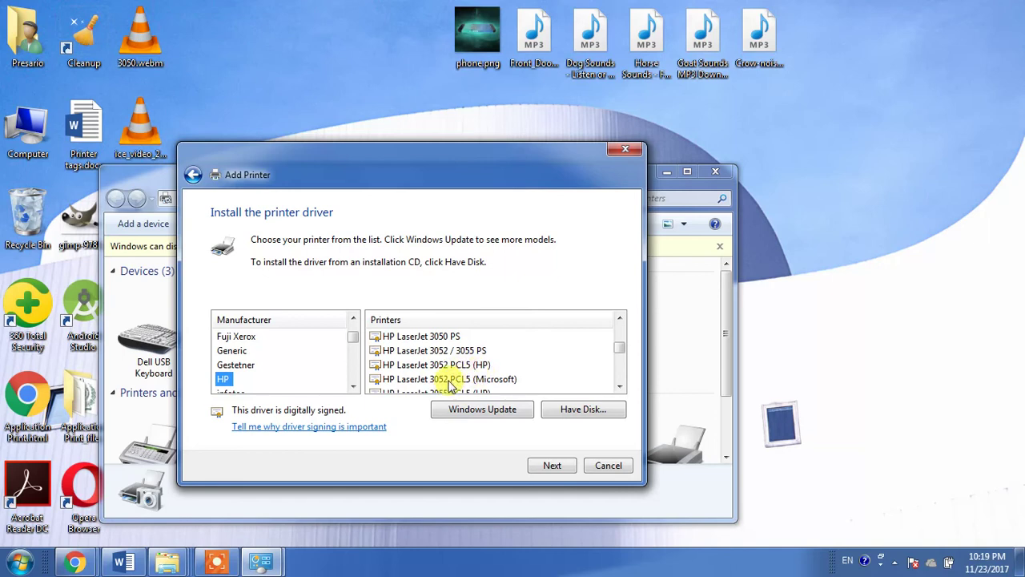
left_click(619, 387)
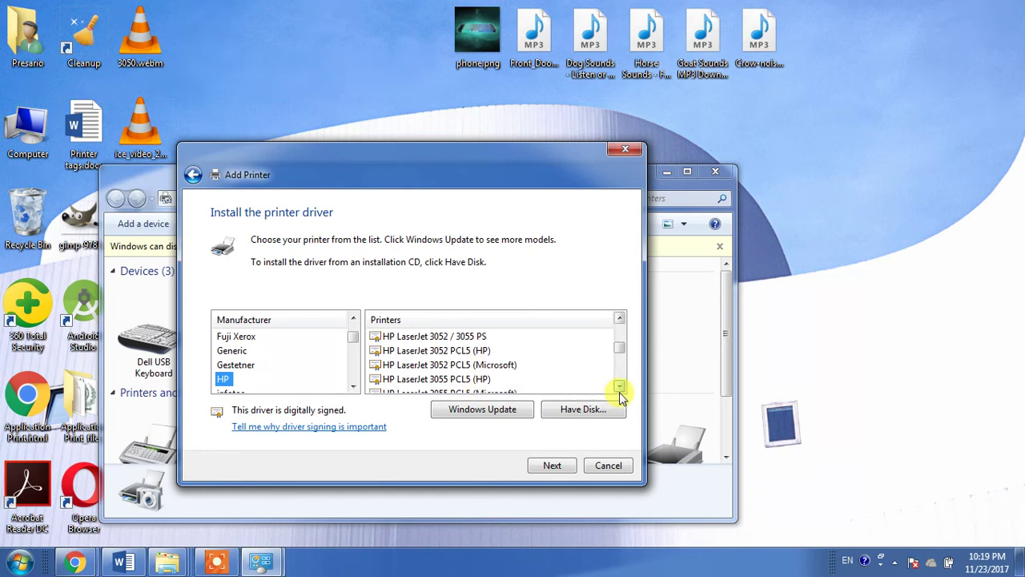
left_click(619, 390)
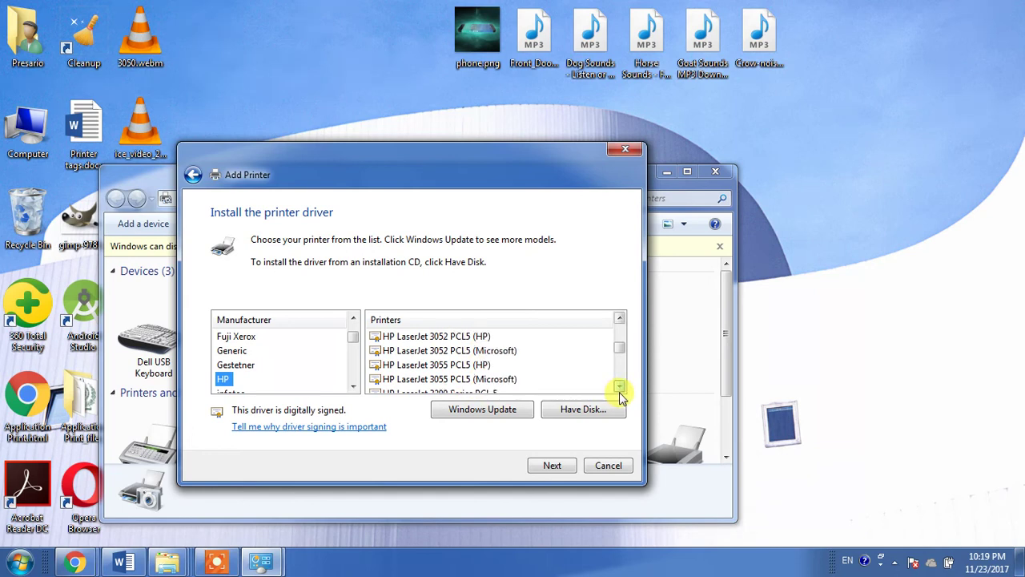
Select the HP LaserJet 3052 PCL5 (Microsoft) driver and proceed to printer naming
left_click(619, 322)
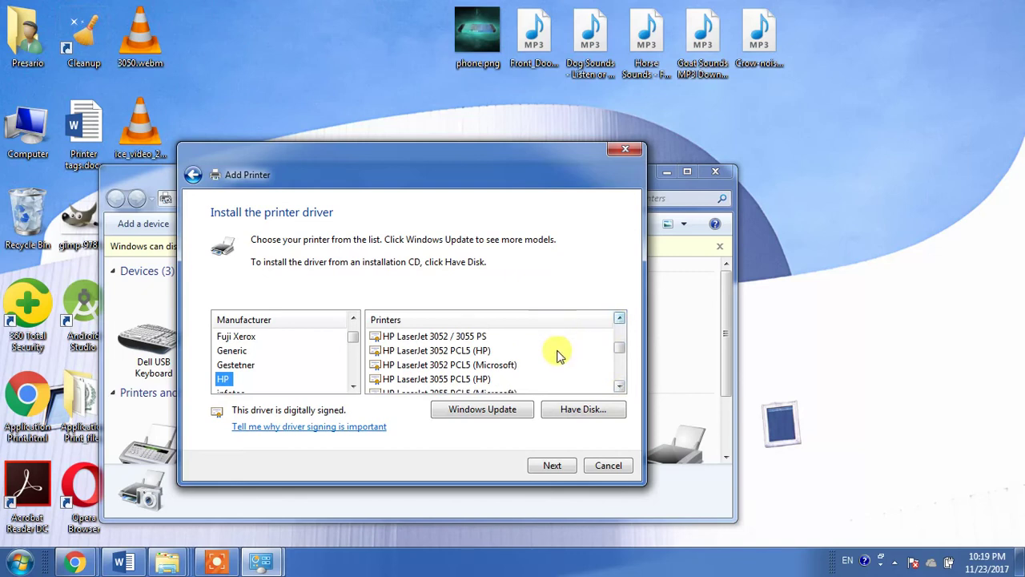
left_click(455, 366)
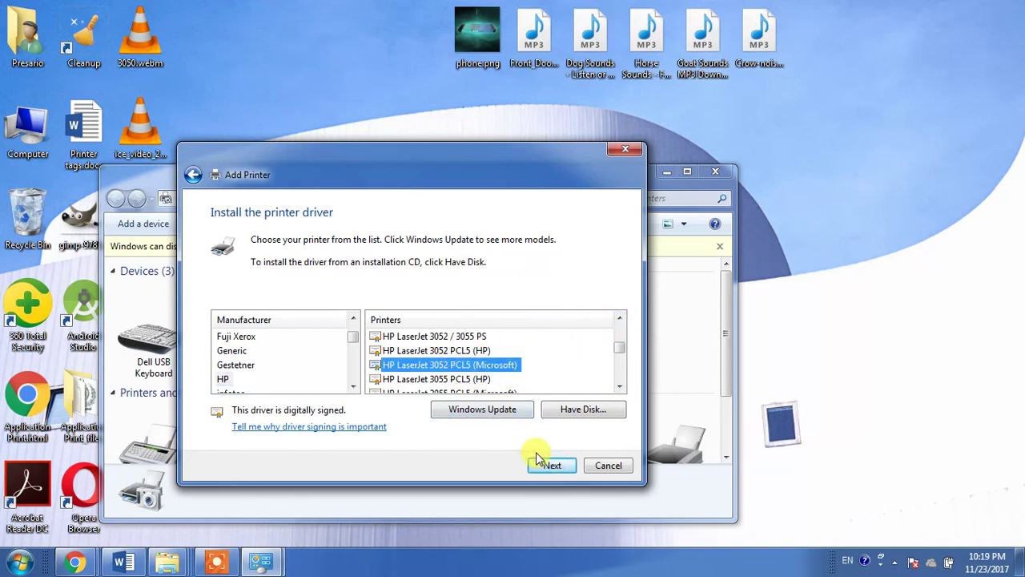
left_click(541, 462)
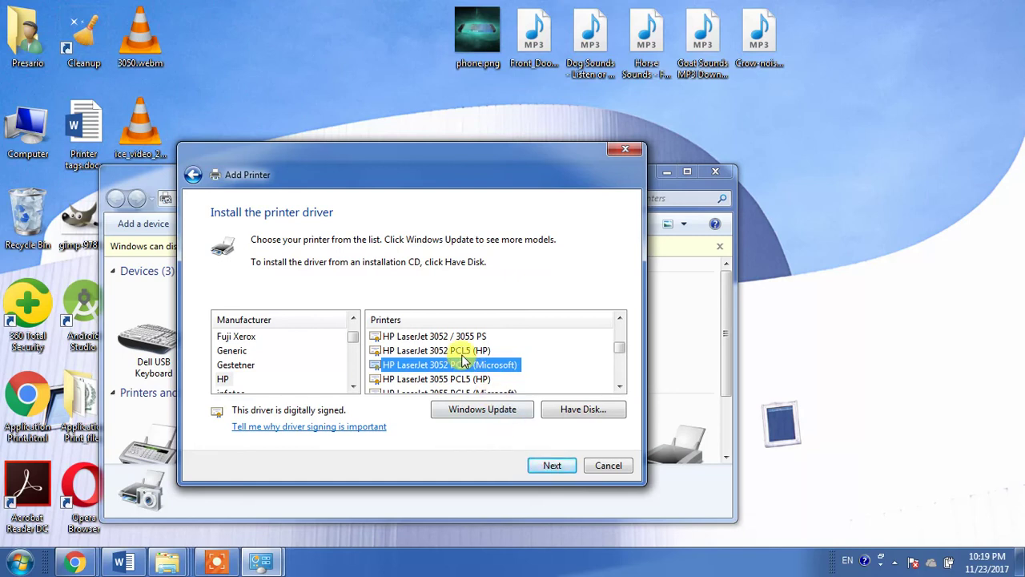
left_click(550, 468)
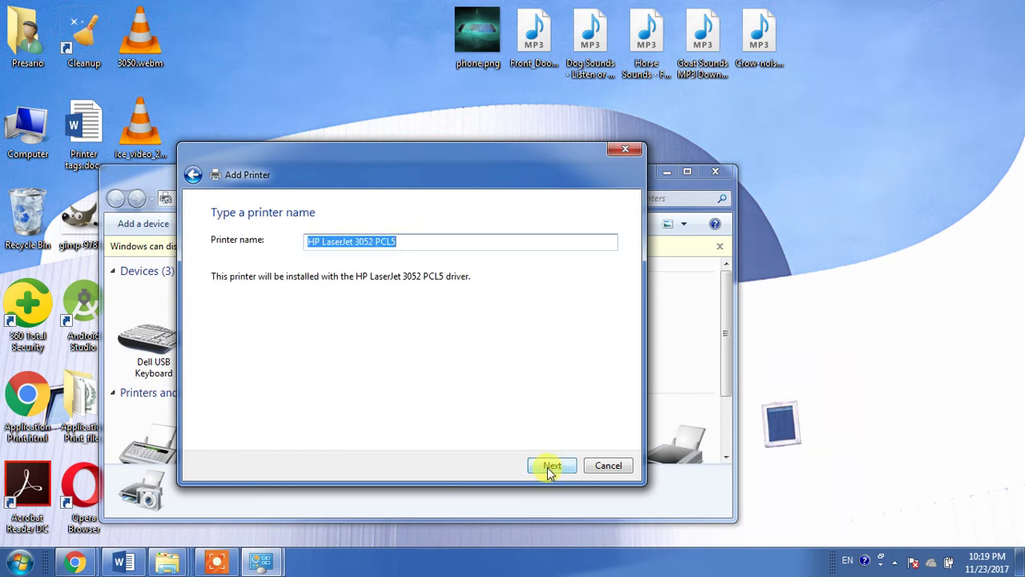